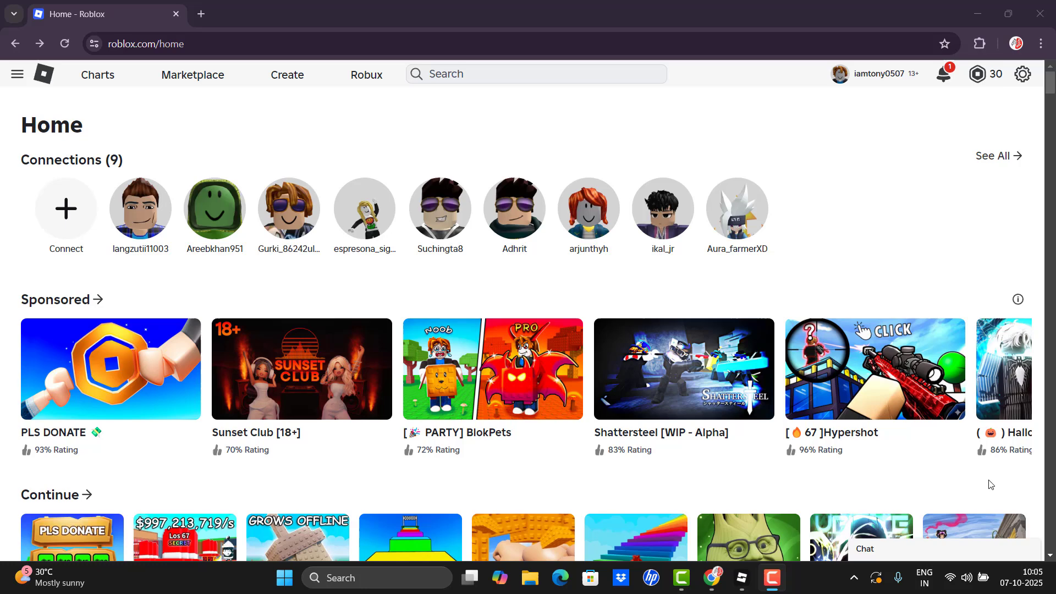
# - In Roblox Settings, open Privacy's Private servers options and confirm Everyone can add you
pyautogui.click(1024, 78)
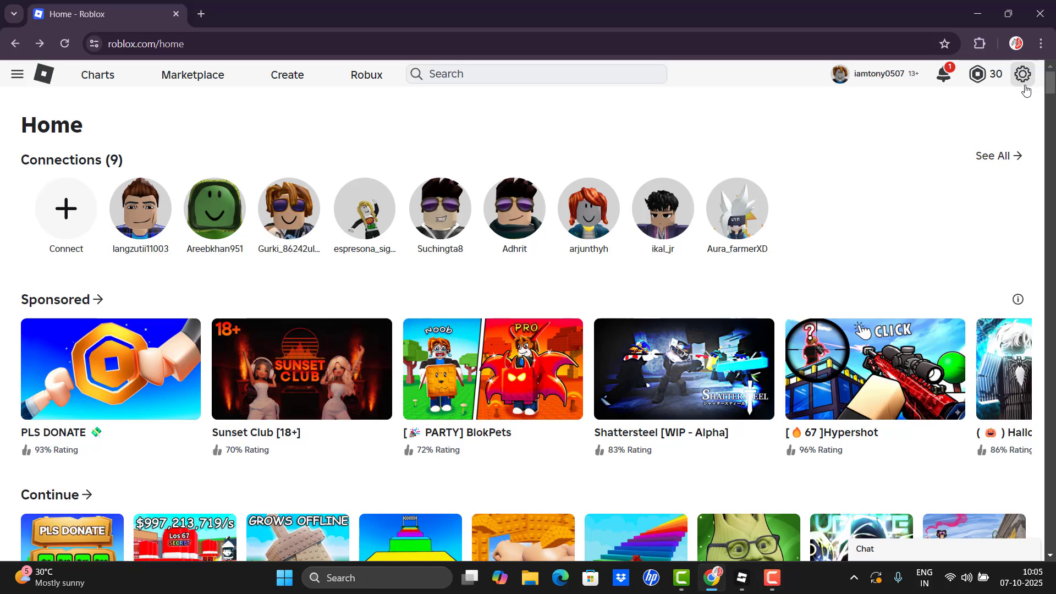
pyautogui.click(1024, 78)
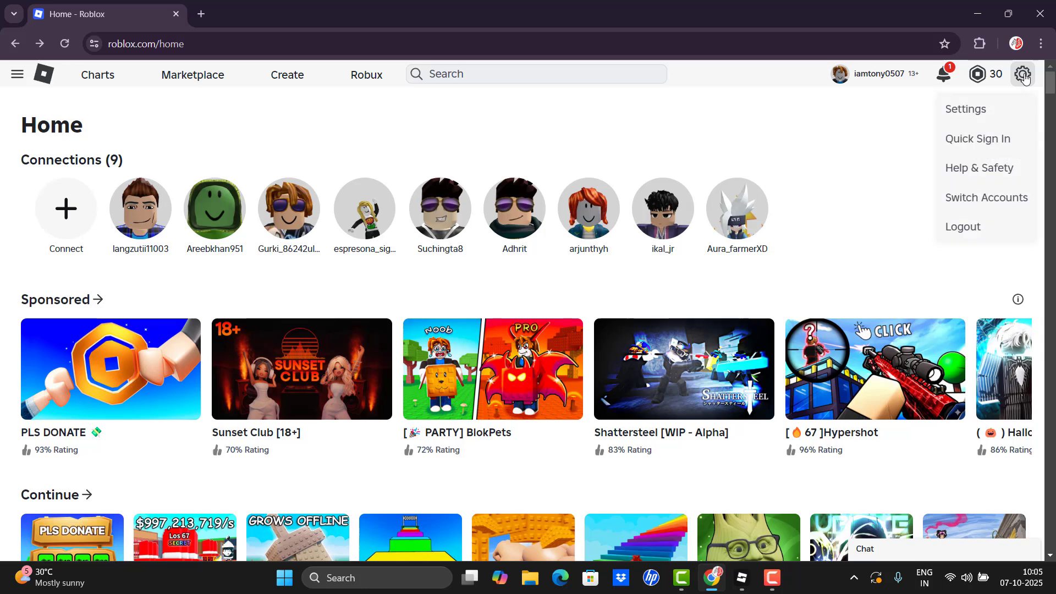
pyautogui.click(969, 122)
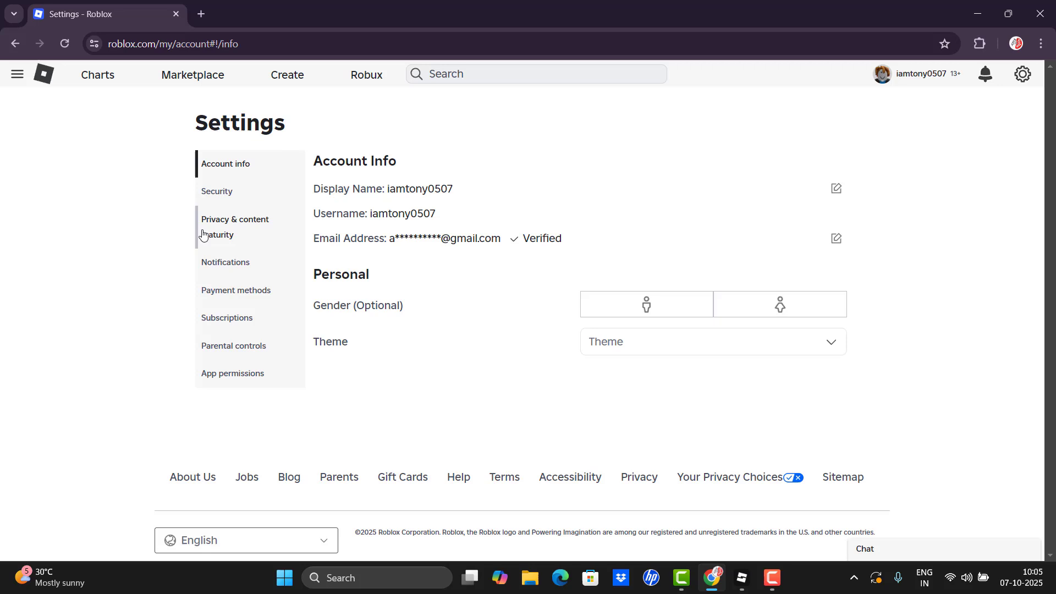
pyautogui.click(219, 232)
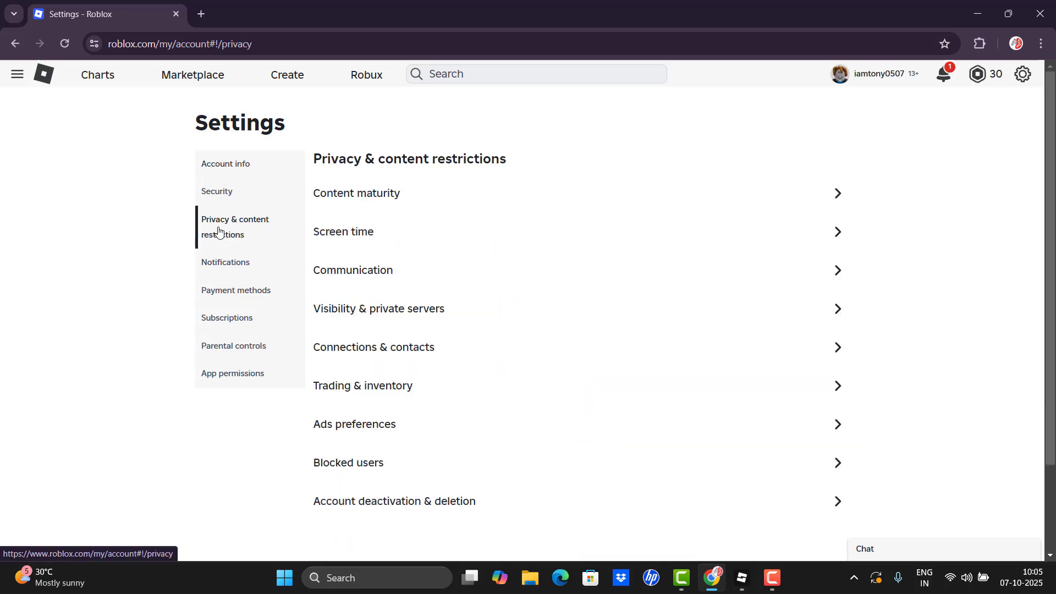
pyautogui.click(422, 311)
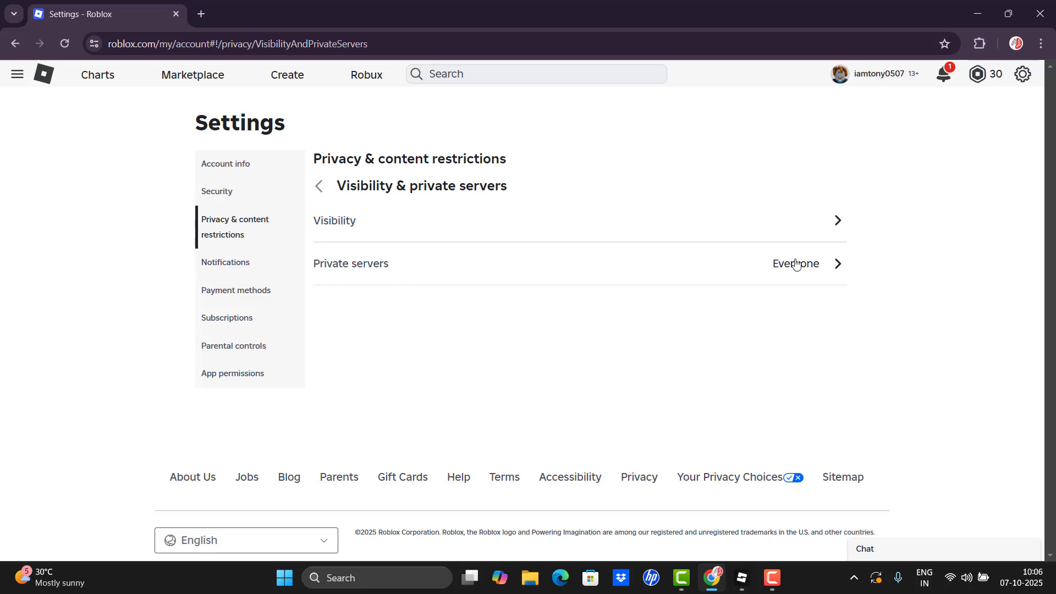
pyautogui.click(796, 264)
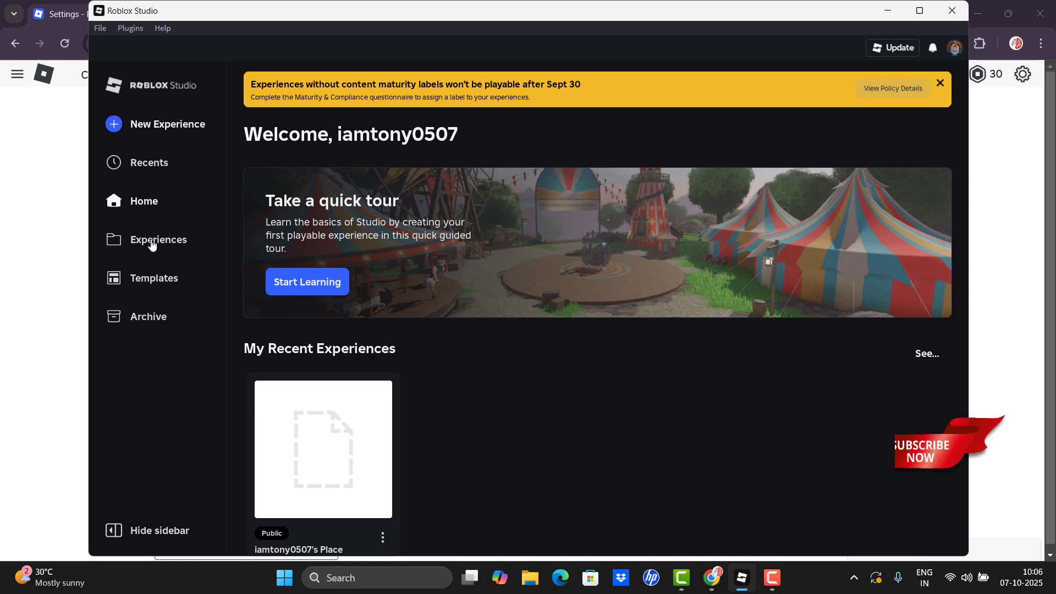
# - List your Roblox Studio experiences and check the single Public place's options without changing anything
pyautogui.click(152, 243)
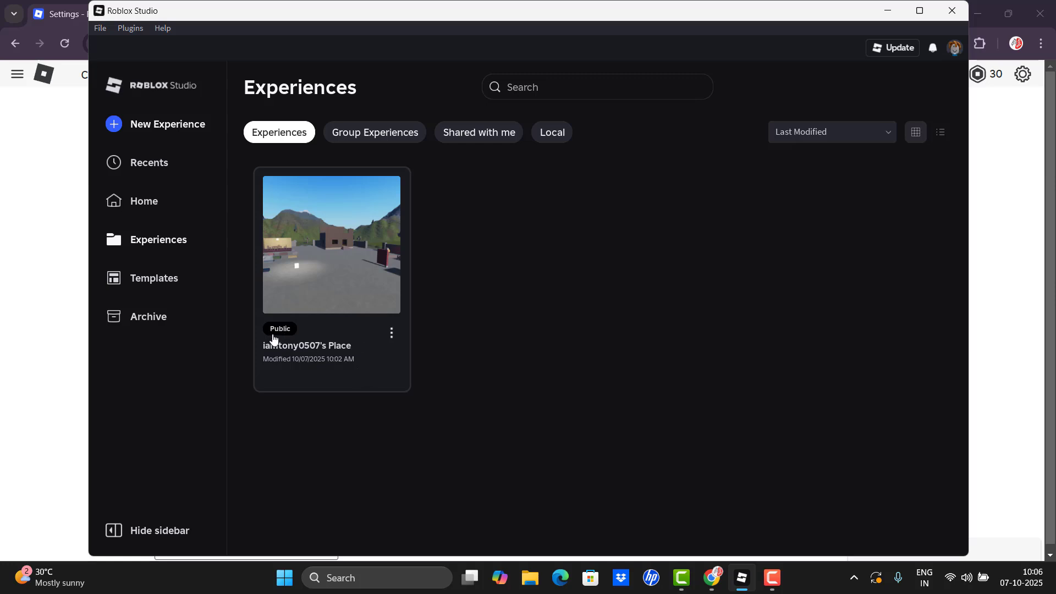
pyautogui.click(392, 338)
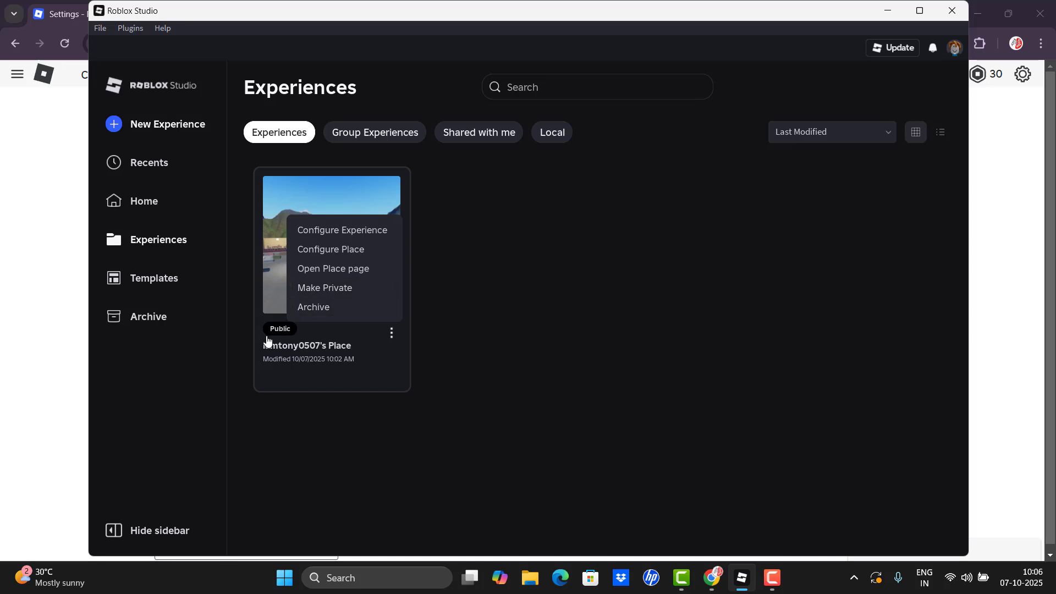
pyautogui.click(530, 333)
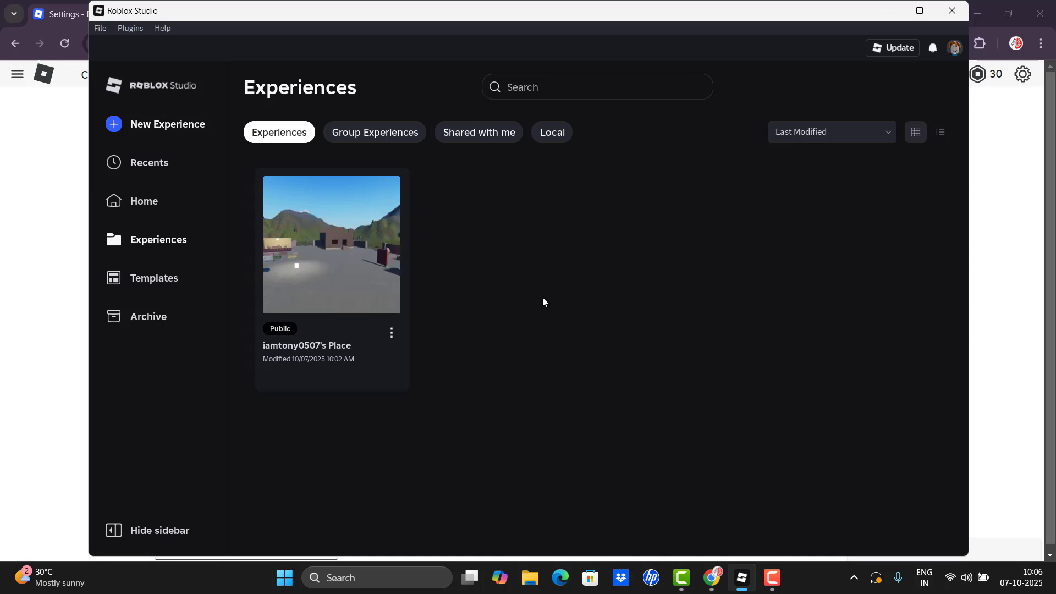
# - Minimize Roblox Studio, return Roblox Settings to Account info, and minimize Chrome to the desktop
pyautogui.click(886, 11)
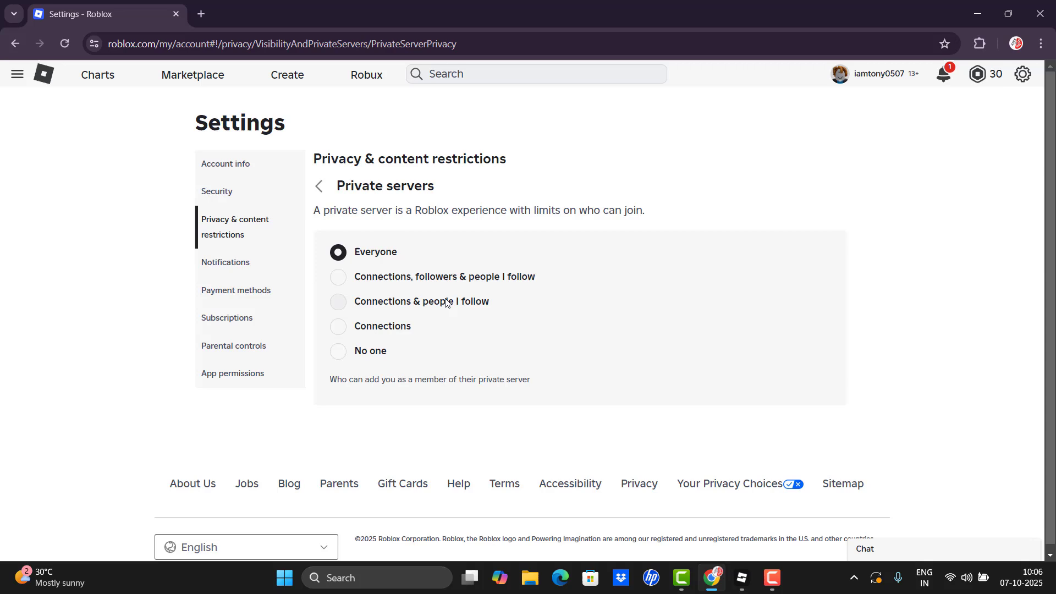
pyautogui.click(228, 165)
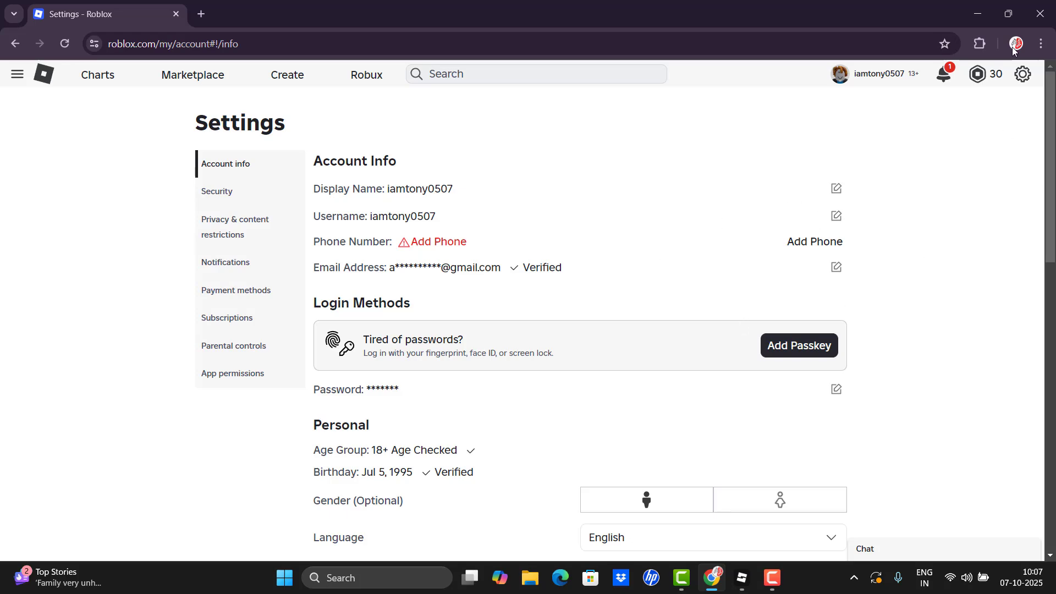
pyautogui.click(980, 15)
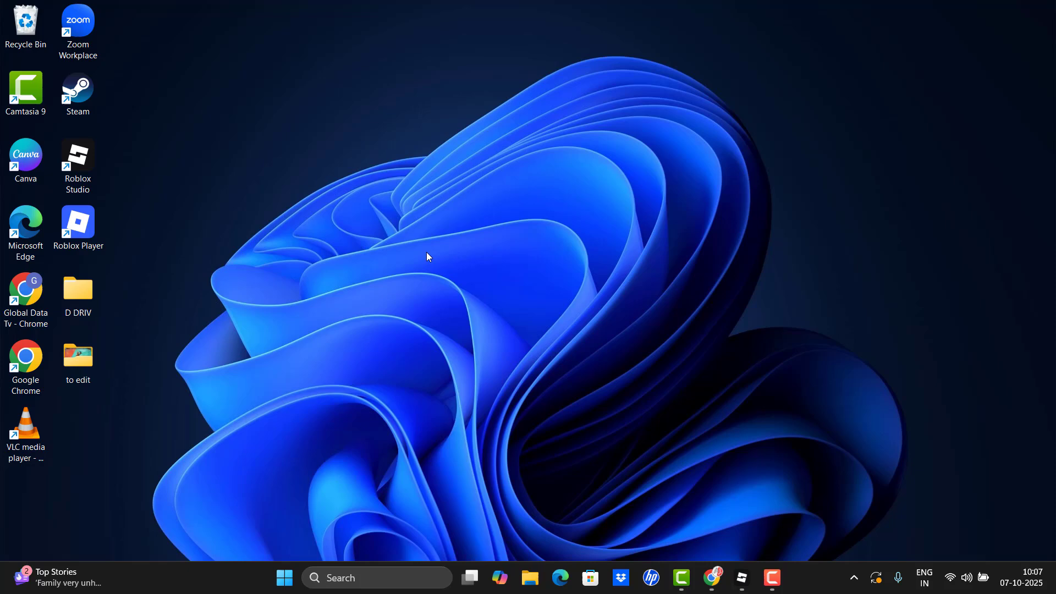
# - Open the Roblox Versions folder under %localappdata% in File Explorer
pyautogui.press('super+r')
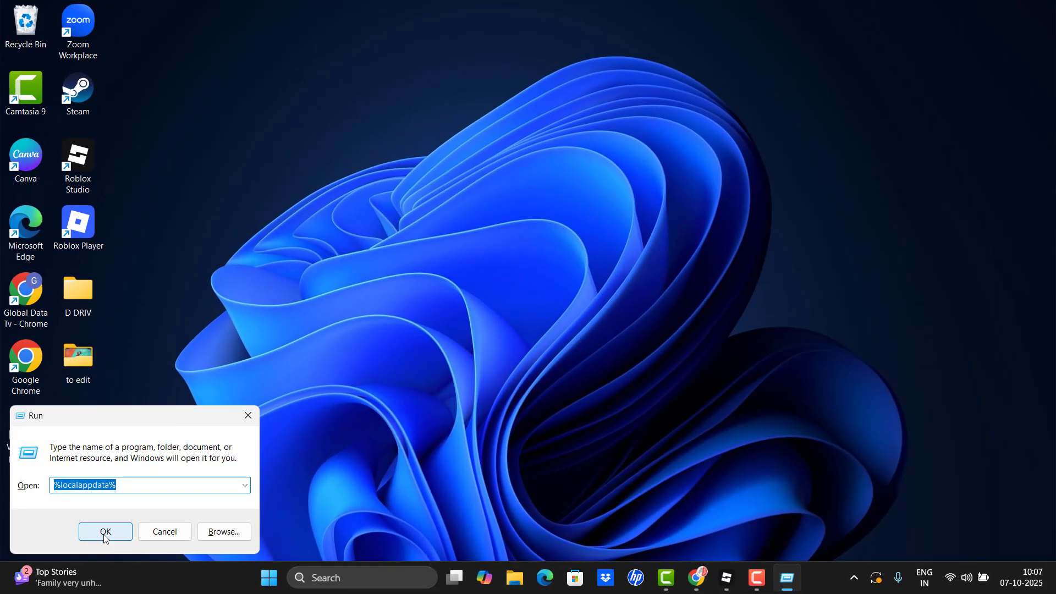
pyautogui.click(105, 533)
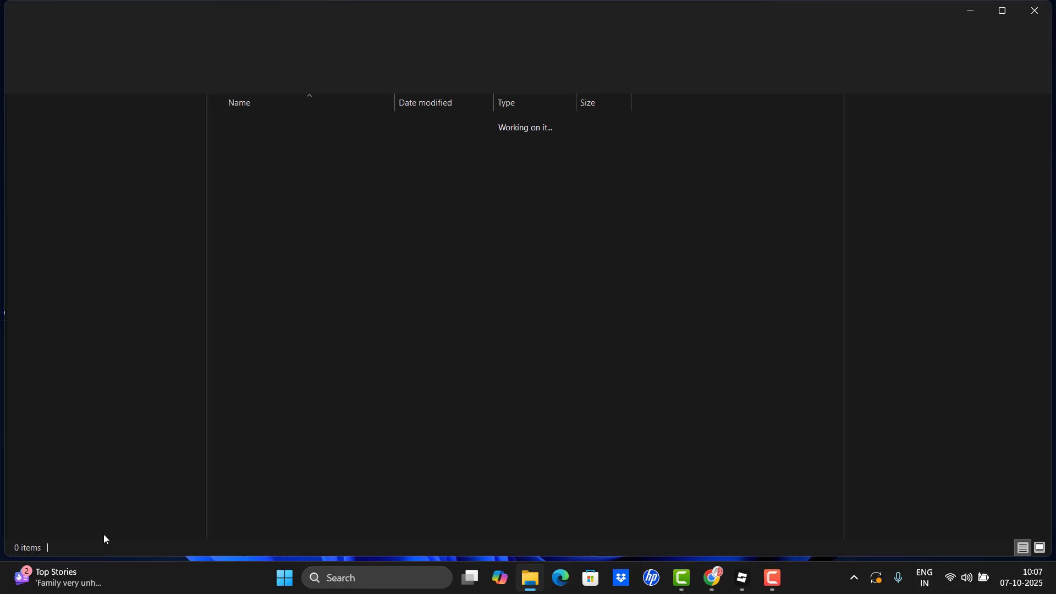
pyautogui.scroll(-5, 275, 329)
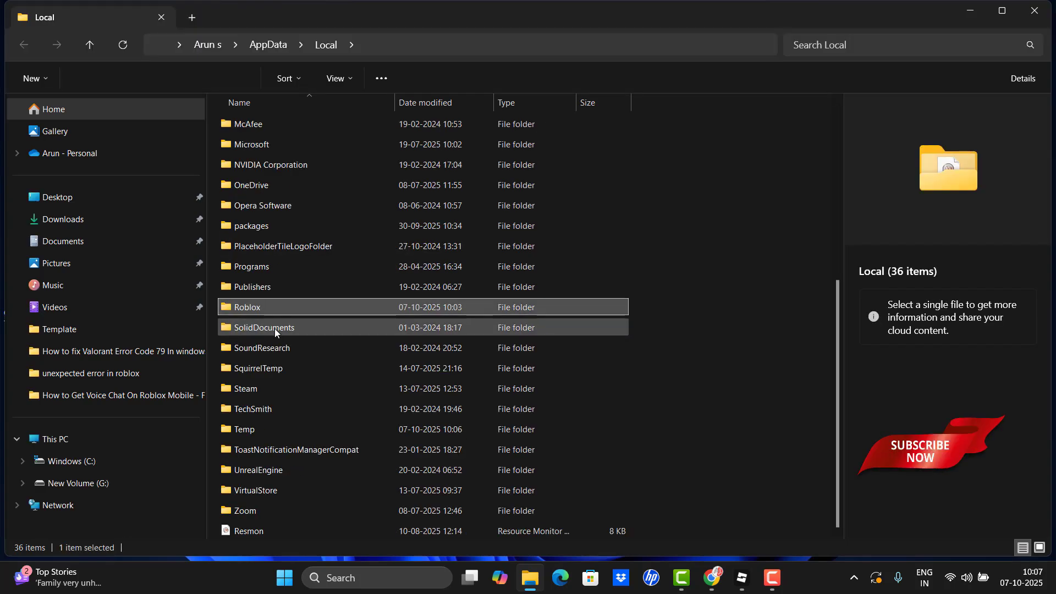
pyautogui.click(252, 307)
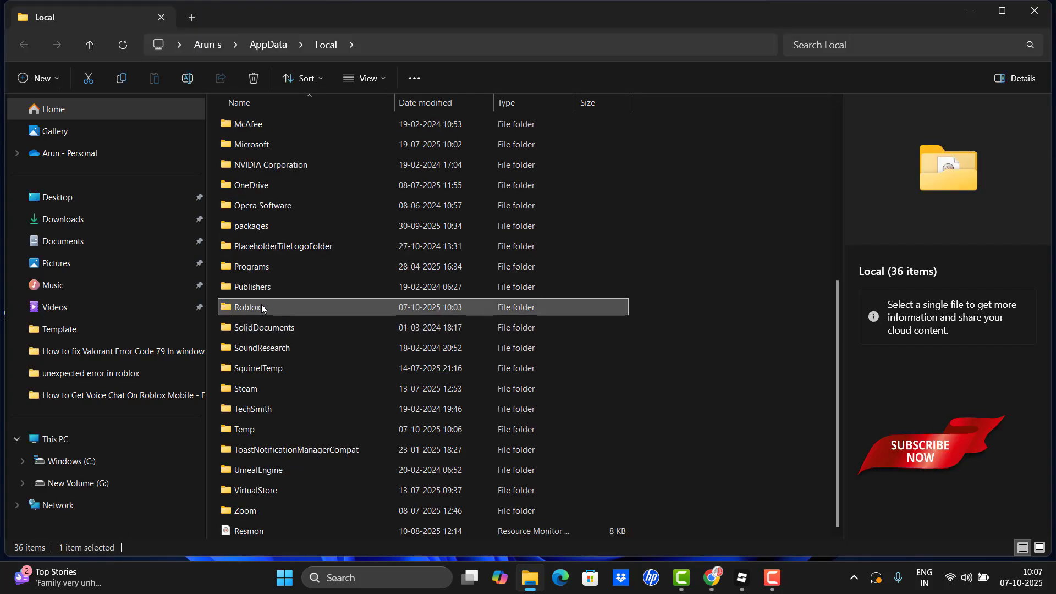
pyautogui.doubleClick(262, 307)
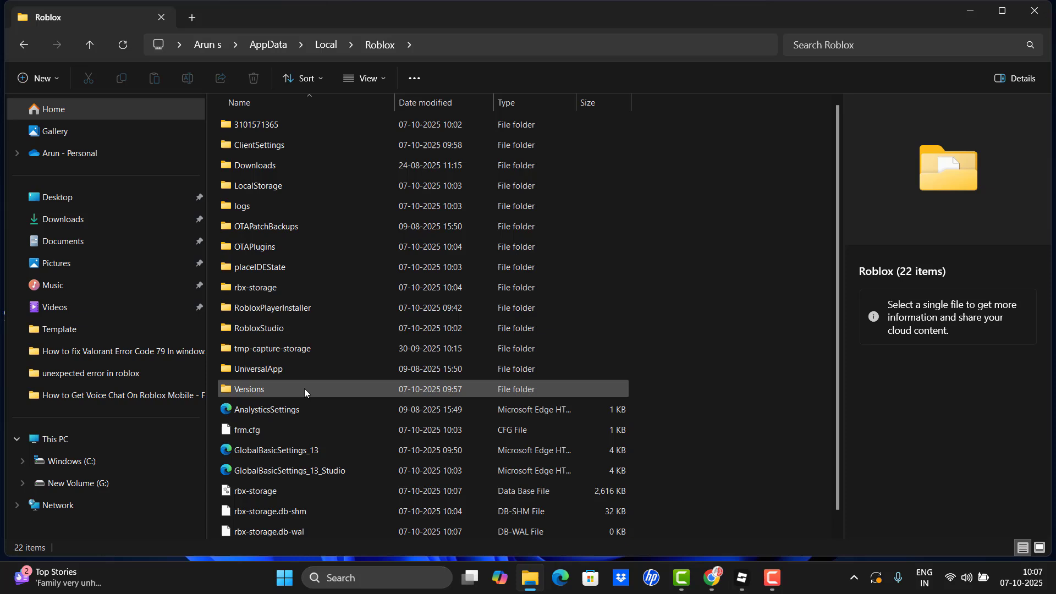
pyautogui.doubleClick(304, 389)
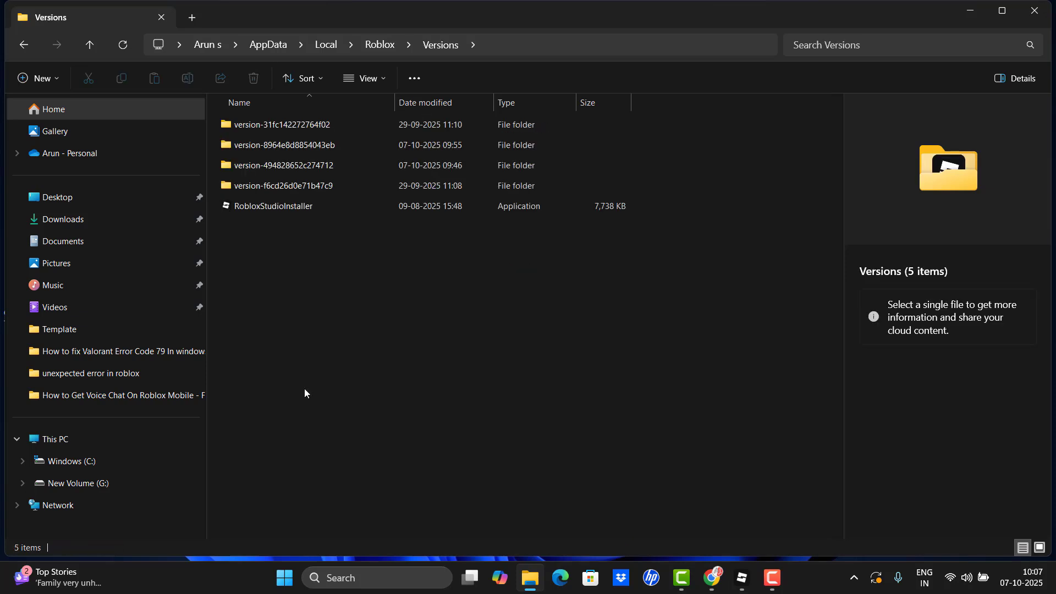
# - Delete all four version folders and RobloxStudioInstaller, then close File Explorer
pyautogui.moveTo(272, 293); pyautogui.dragTo(343, 120)
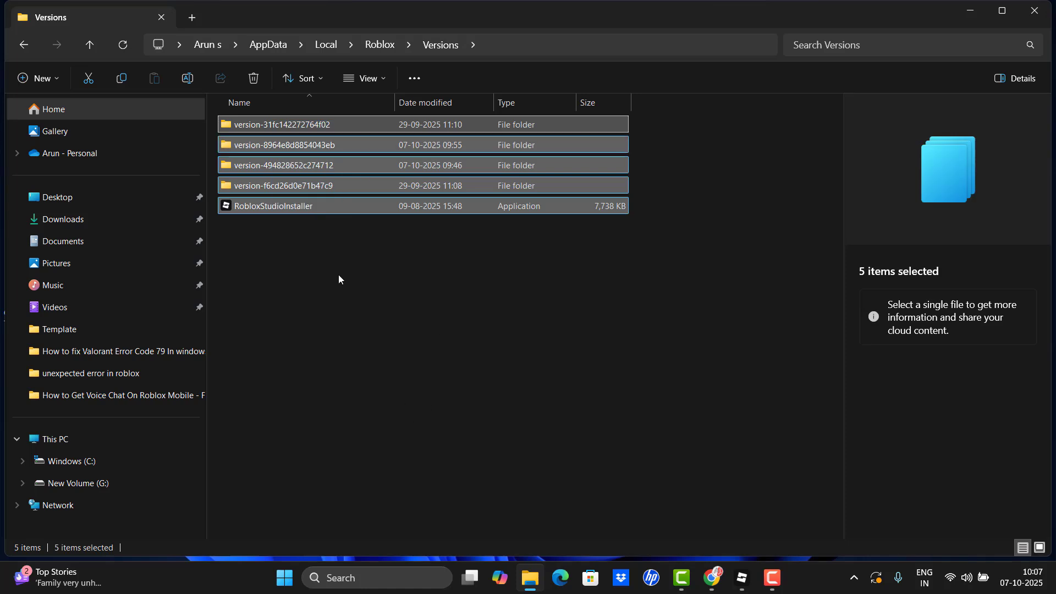
pyautogui.click(255, 81)
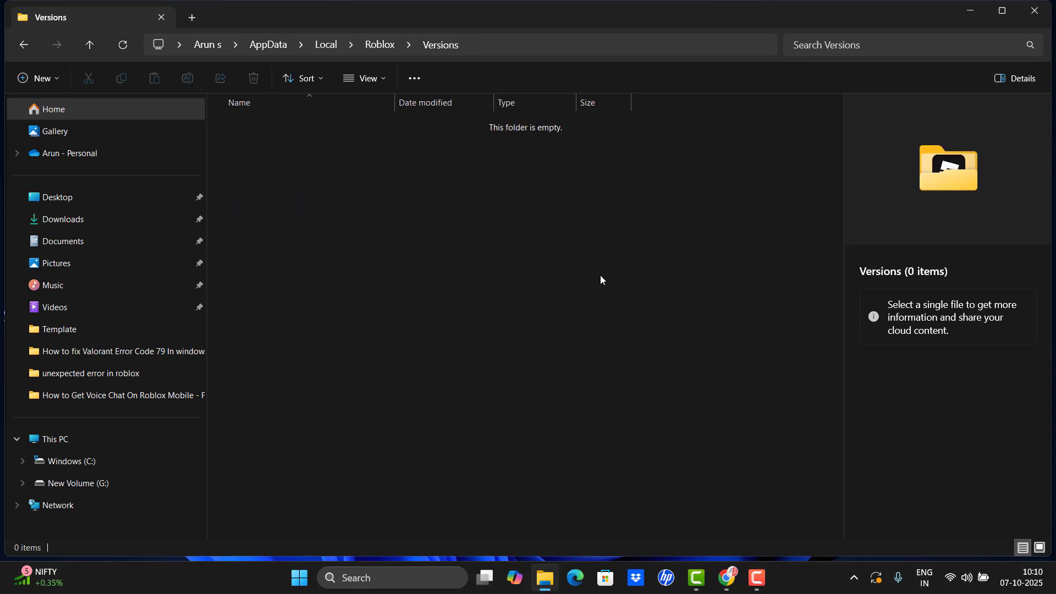
pyautogui.click(1043, 16)
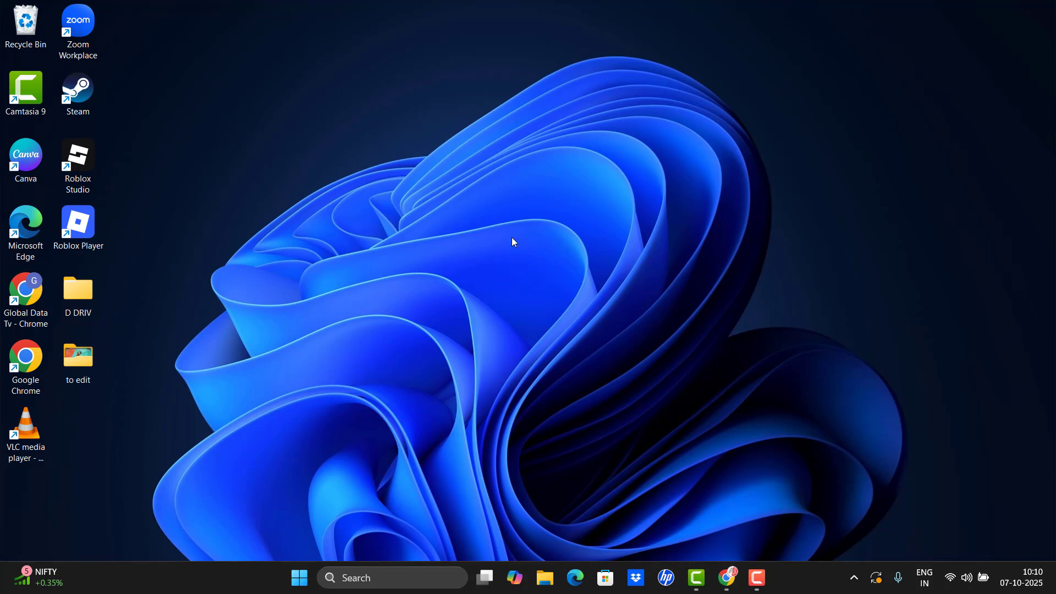
# - Run 'control firewall.cpl' to open Windows Defender Firewall
pyautogui.press('super+r')
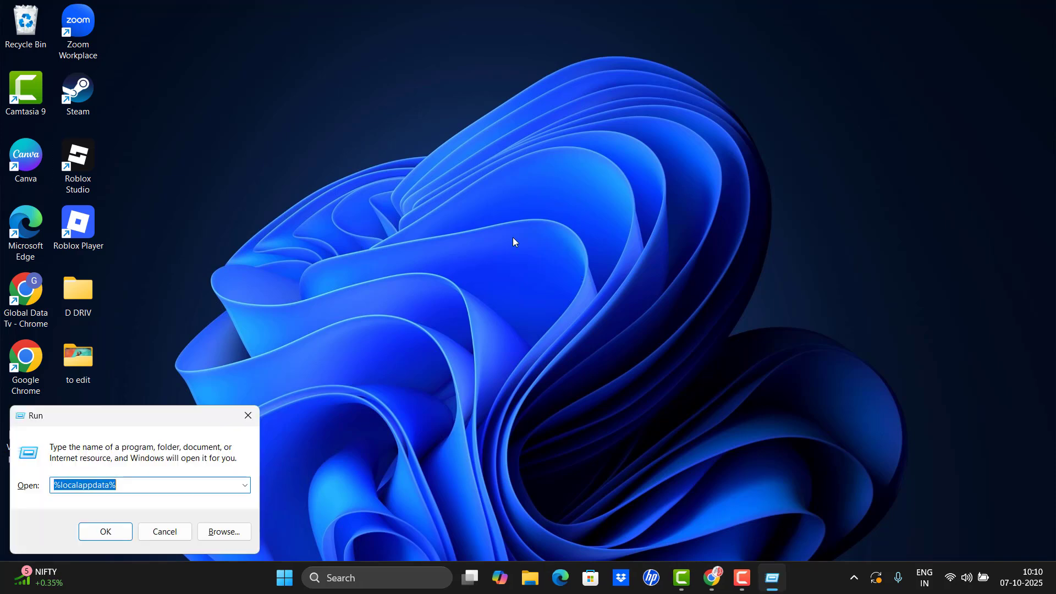
pyautogui.press('Down')
pyautogui.press('Down')
pyautogui.press('Down')
pyautogui.press('Down')
pyautogui.press('Up')
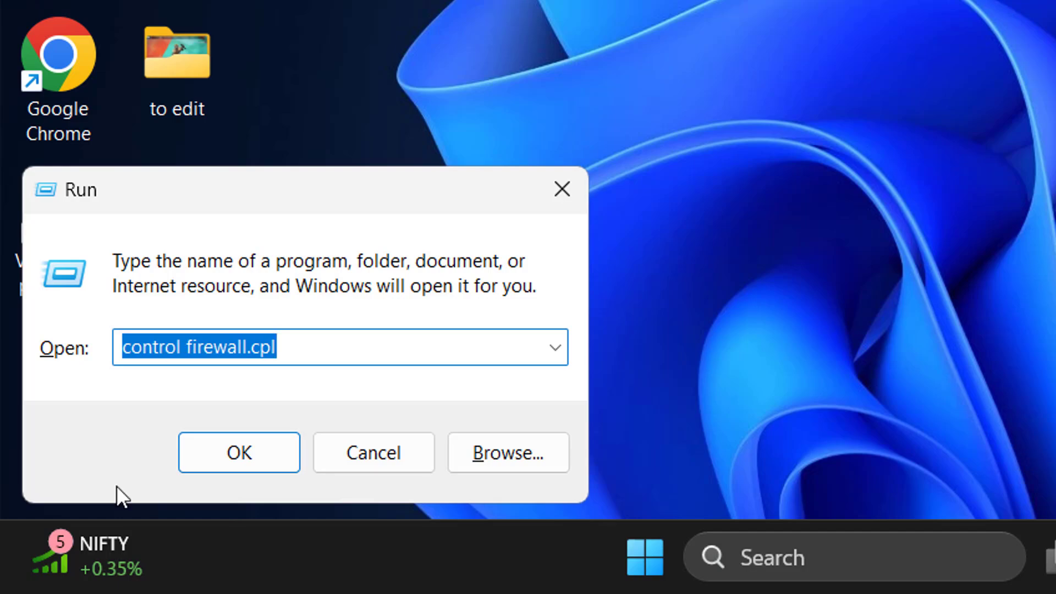
pyautogui.click(320, 352)
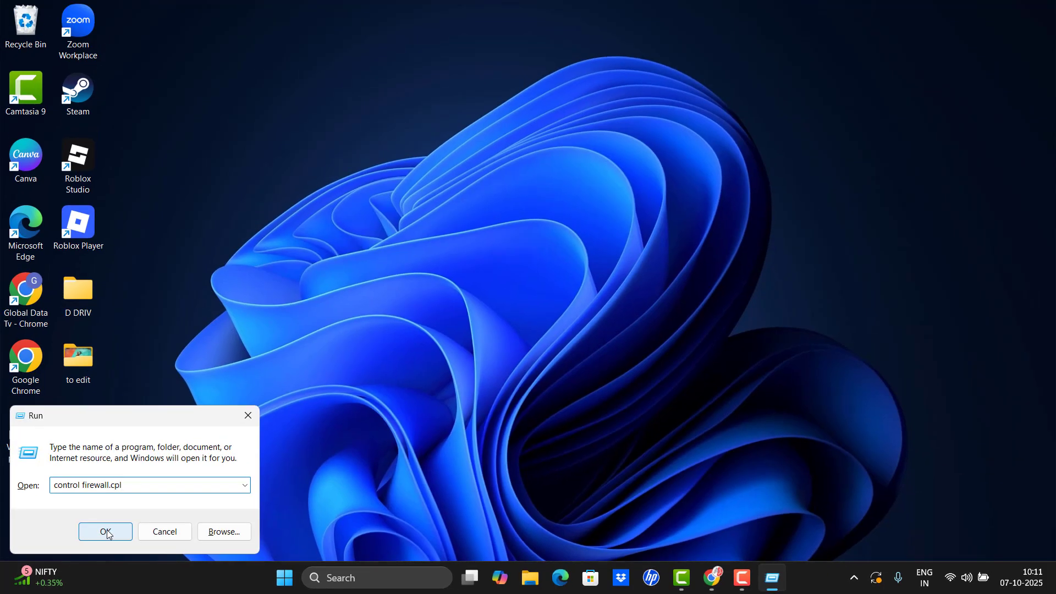
pyautogui.click(106, 533)
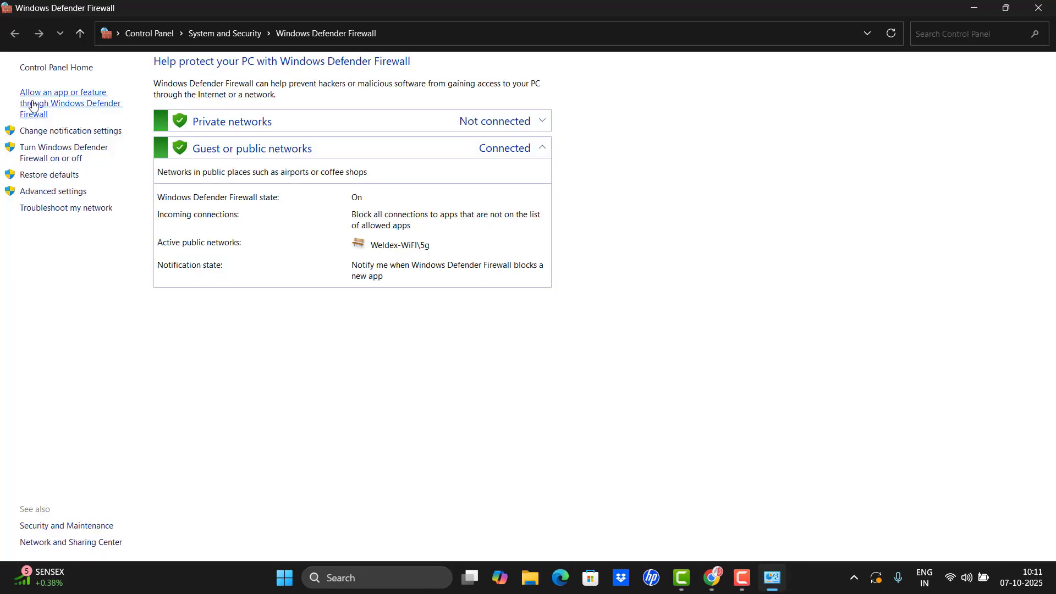
# - Find Roblox in the allowed apps list and check its Private and Public boxes
pyautogui.click(33, 104)
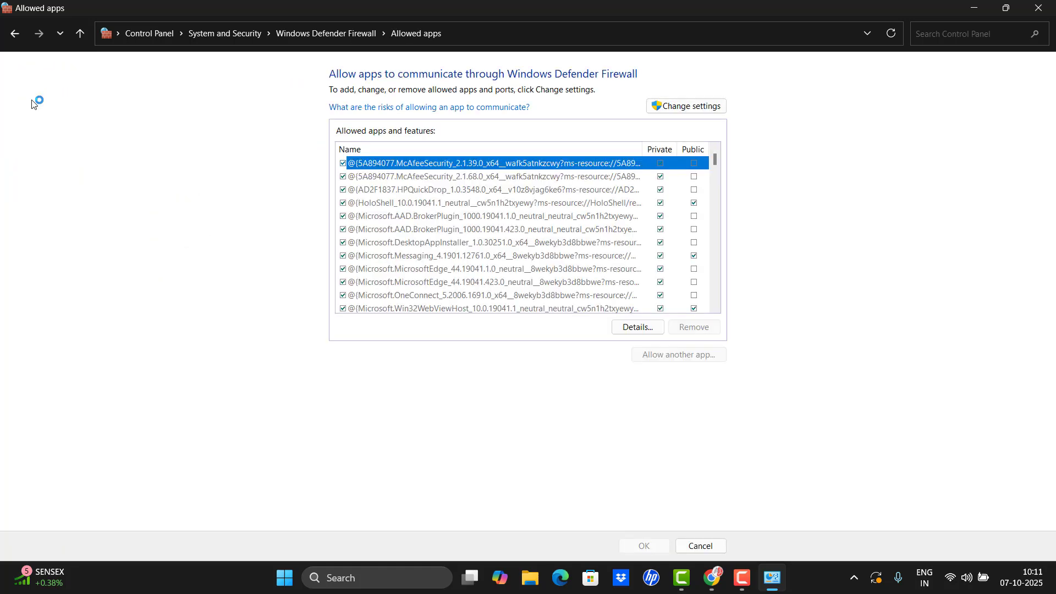
pyautogui.press('r')
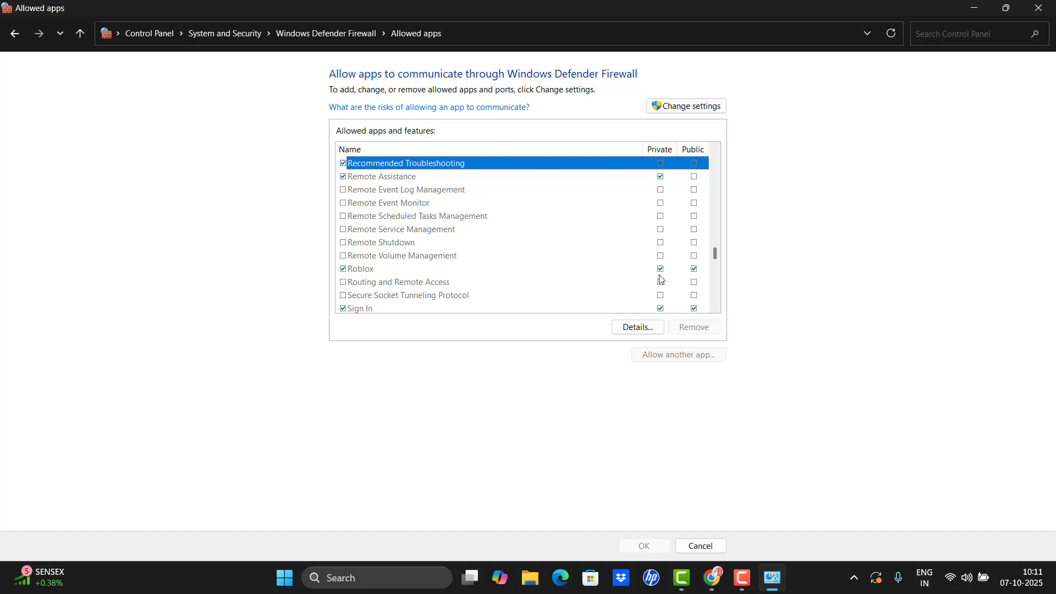
pyautogui.click(379, 271)
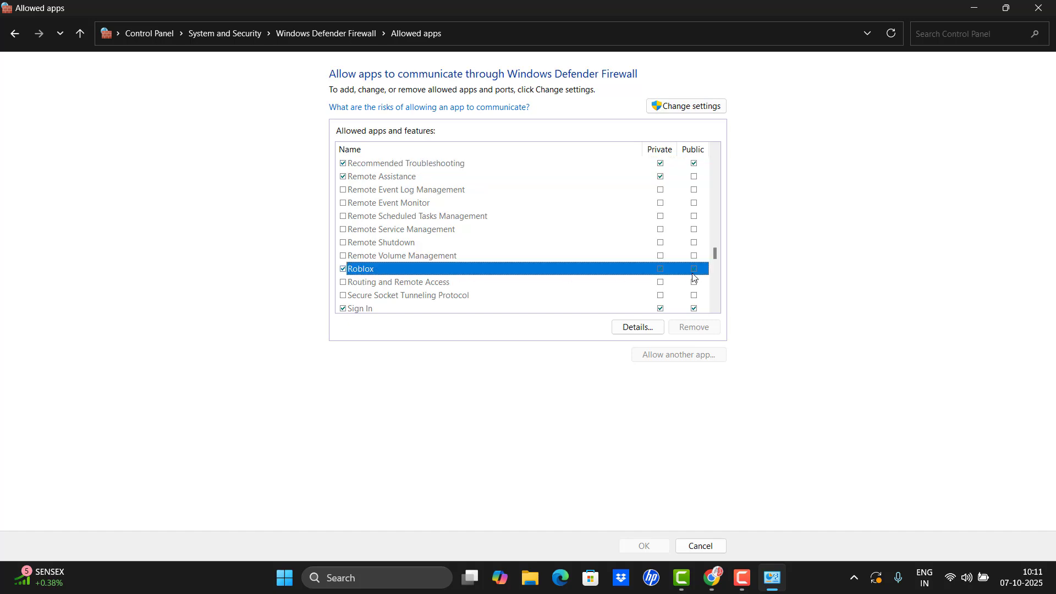
pyautogui.click(495, 246)
pyautogui.click(372, 270)
# - Close the firewall window, open Windows Settings, and go to the System page
pyautogui.click(1039, 8)
pyautogui.press('super')
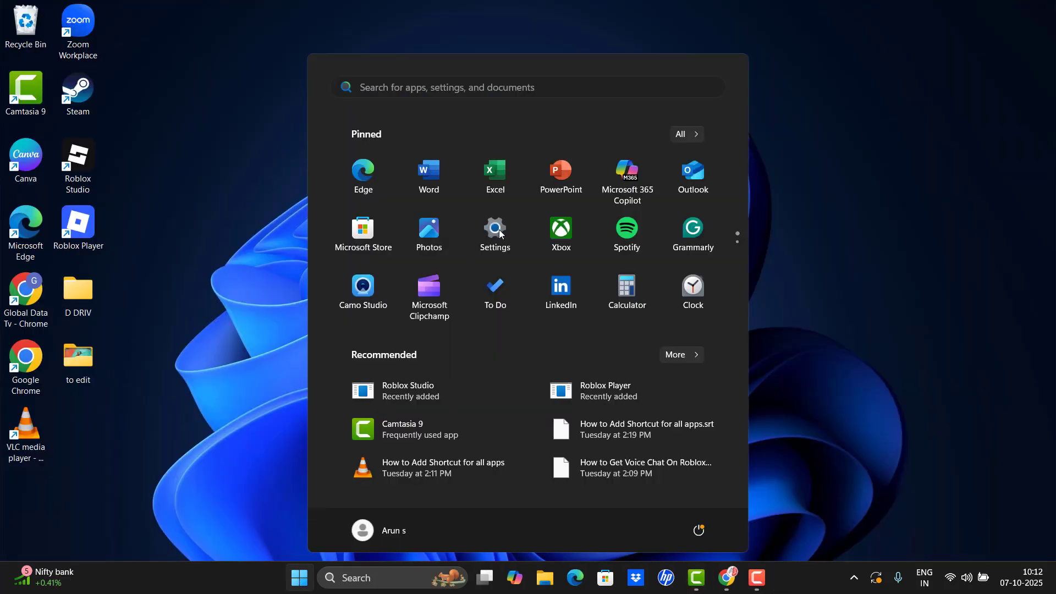
pyautogui.click(495, 231)
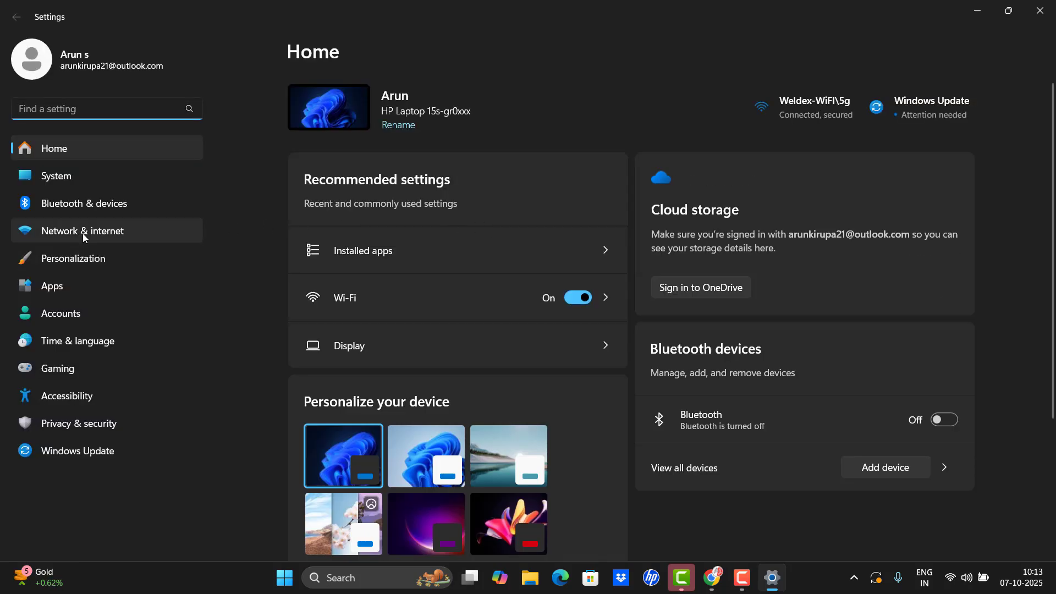
pyautogui.click(82, 234)
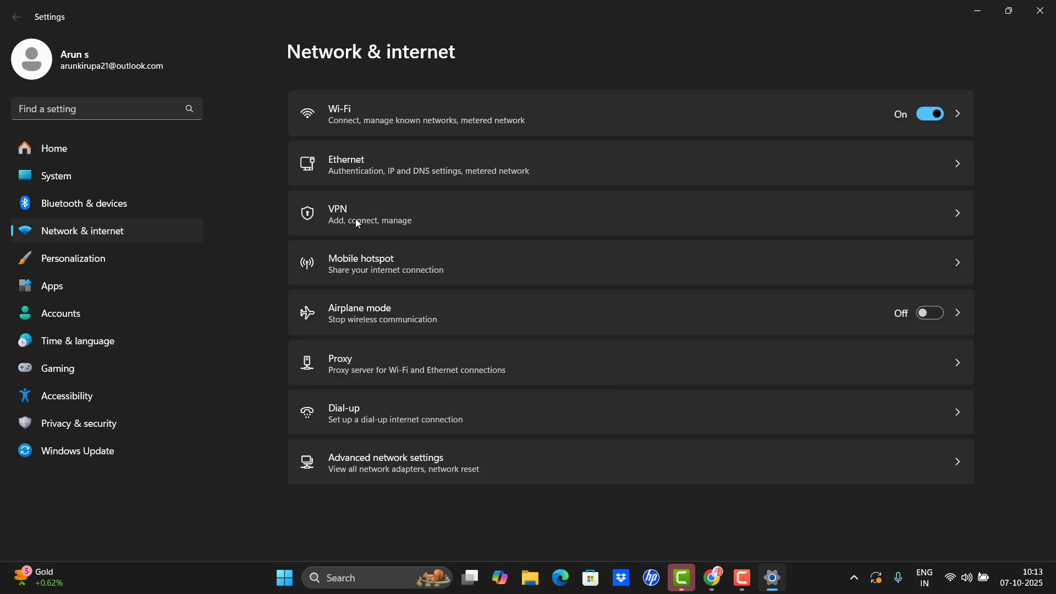
pyautogui.click(434, 287)
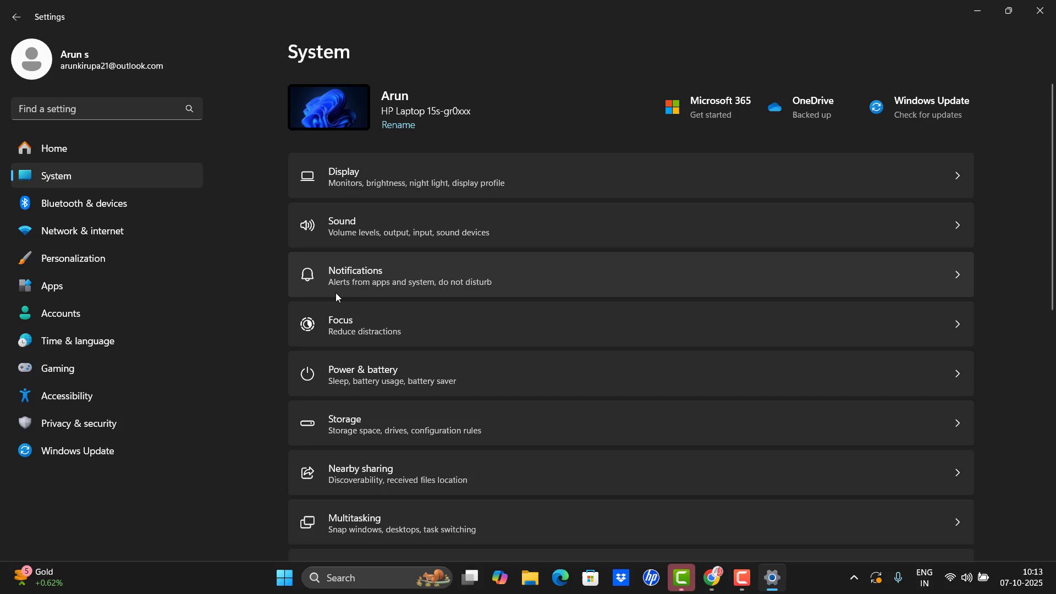
pyautogui.scroll(-5, 384, 444)
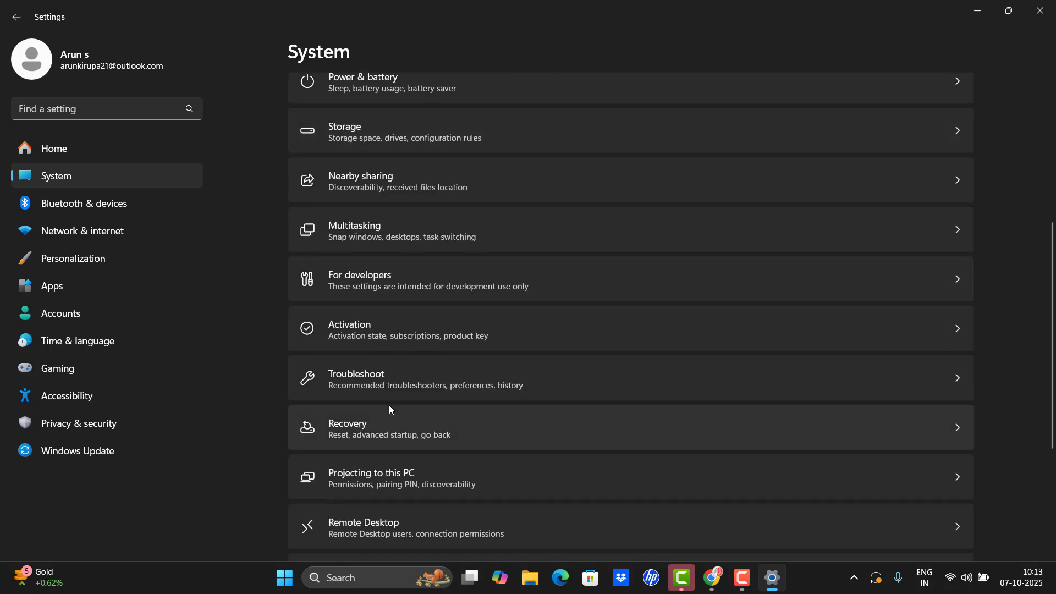
# - Run the Network and Internet troubleshooter from Troubleshoot > Other troubleshooters
pyautogui.click(368, 376)
pyautogui.click(421, 229)
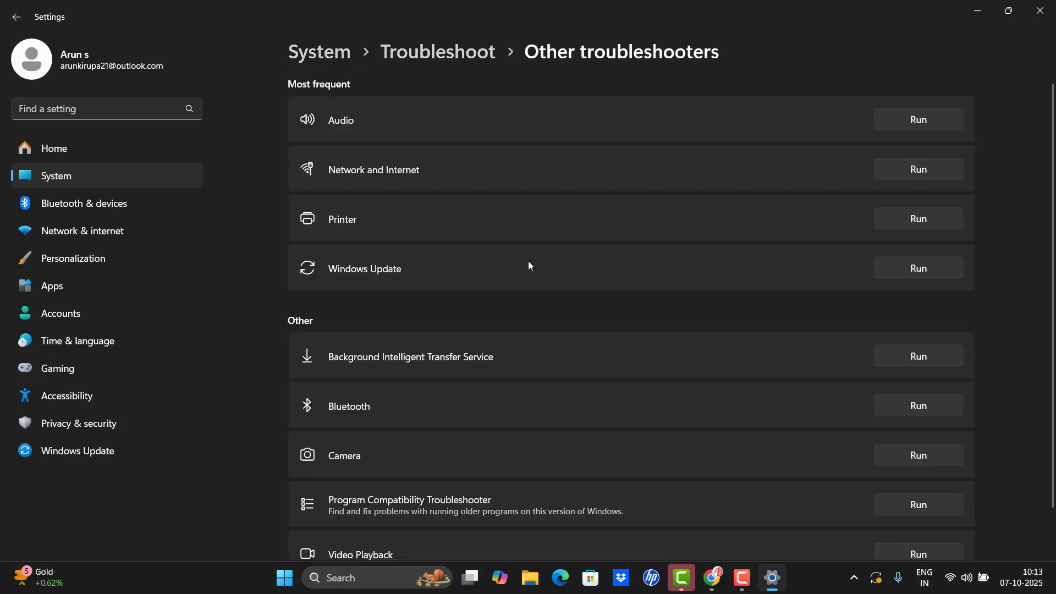
pyautogui.click(924, 174)
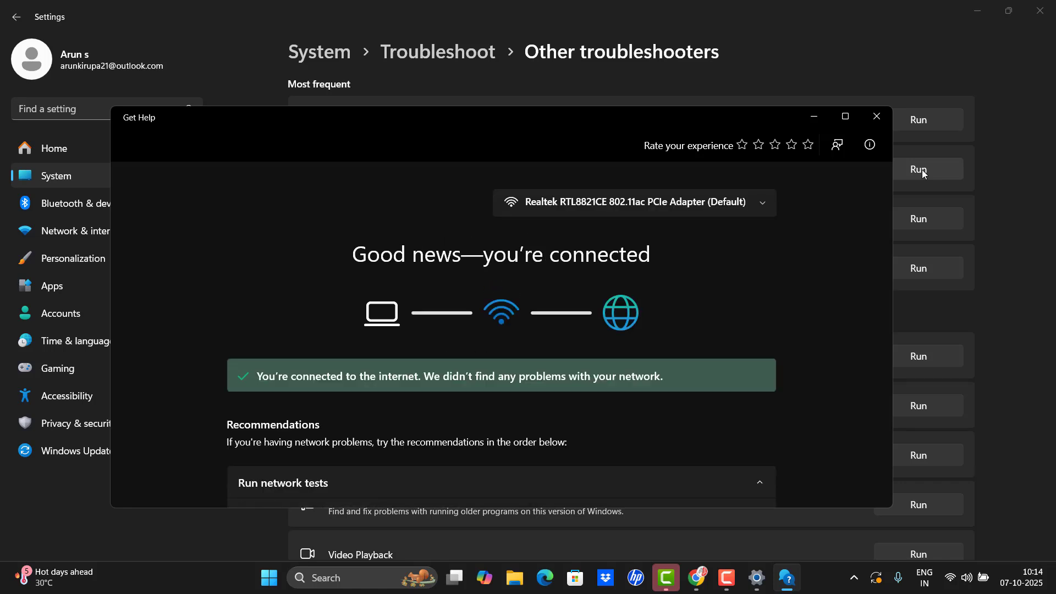
# - Review the troubleshooter results showing no network problems, then close them
pyautogui.scroll(-4, 681, 334)
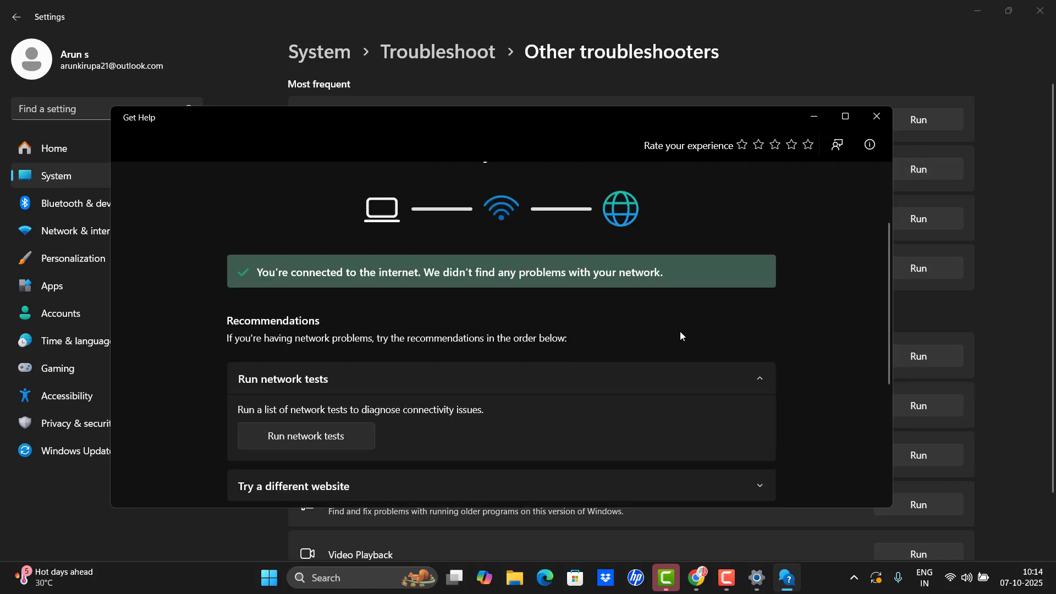
pyautogui.scroll(-1, 680, 335)
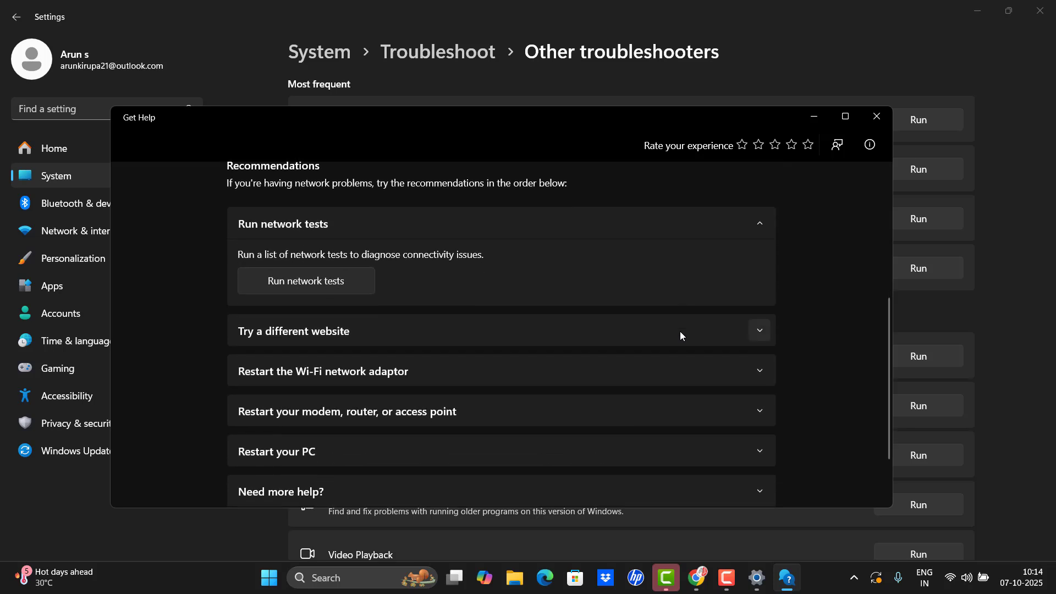
pyautogui.scroll(3, 681, 334)
pyautogui.scroll(-3, 681, 335)
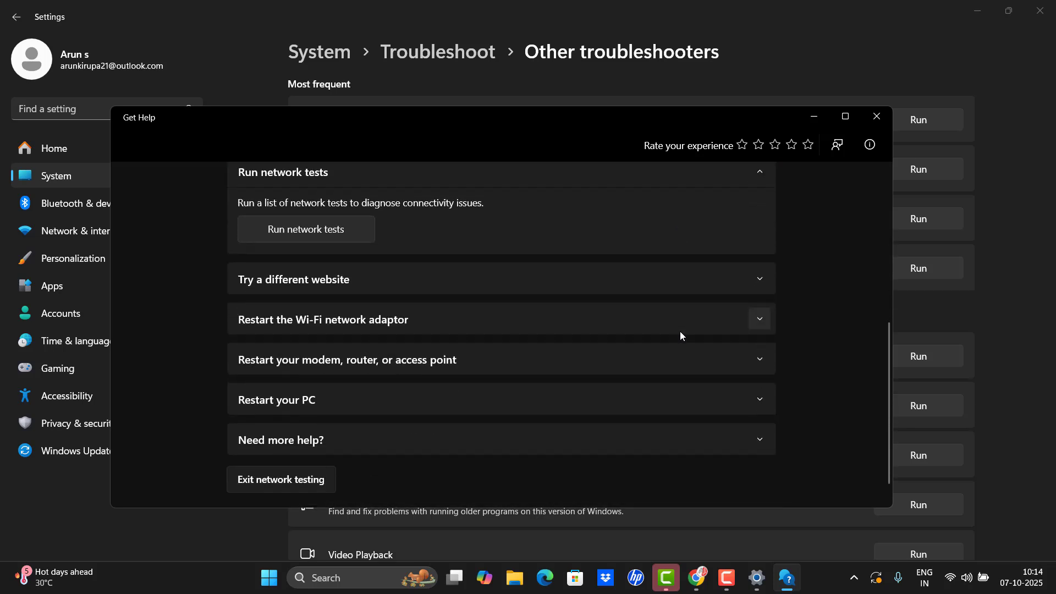
pyautogui.scroll(3, 680, 335)
pyautogui.scroll(-4, 681, 332)
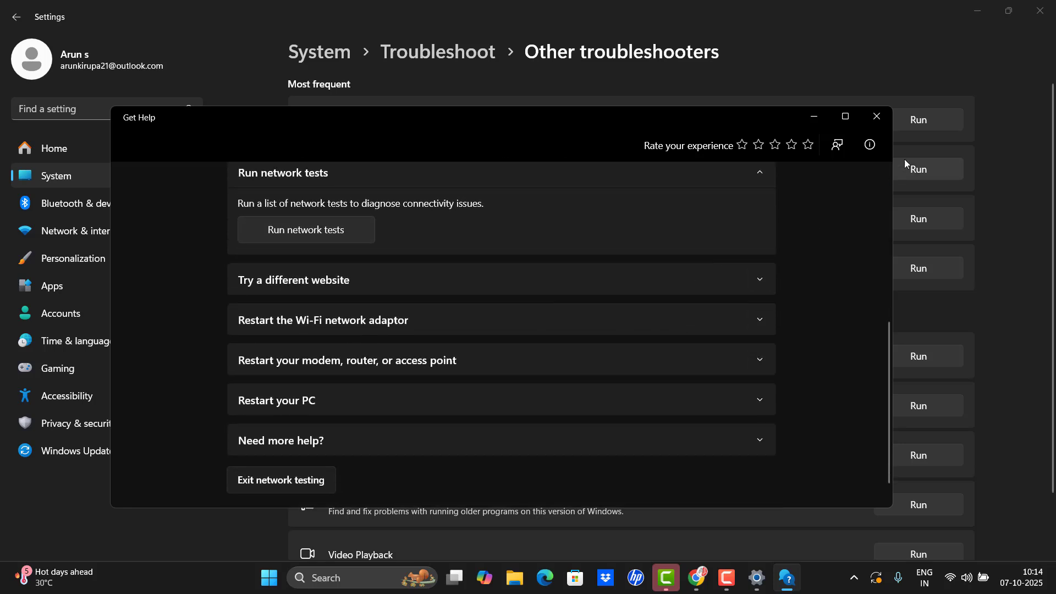
pyautogui.hotkey('alt', 'F4')
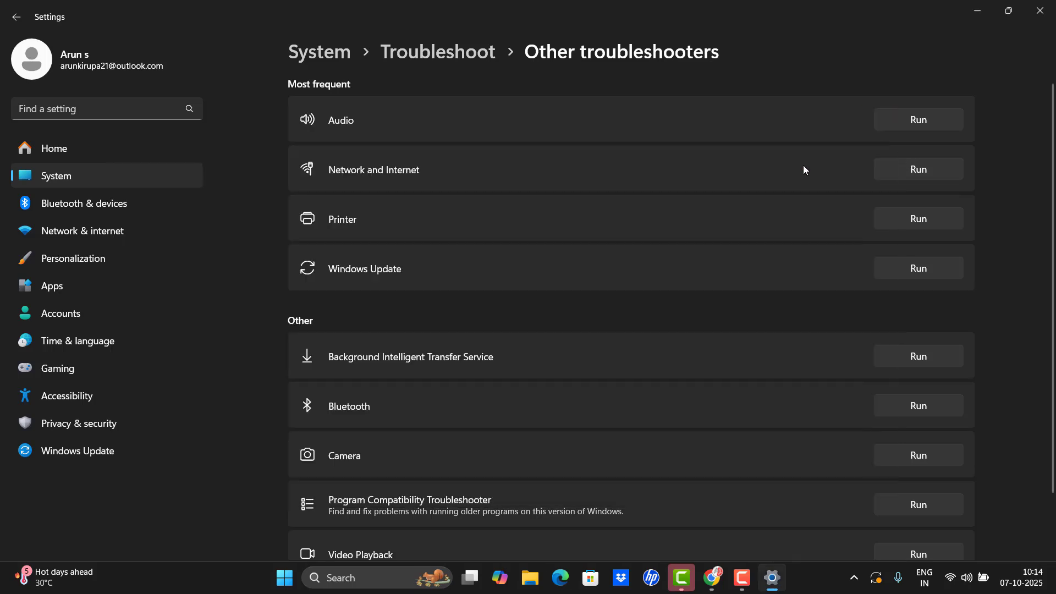
# - Close Settings and bring up the Start menu power options, including Restart
pyautogui.click(1053, 20)
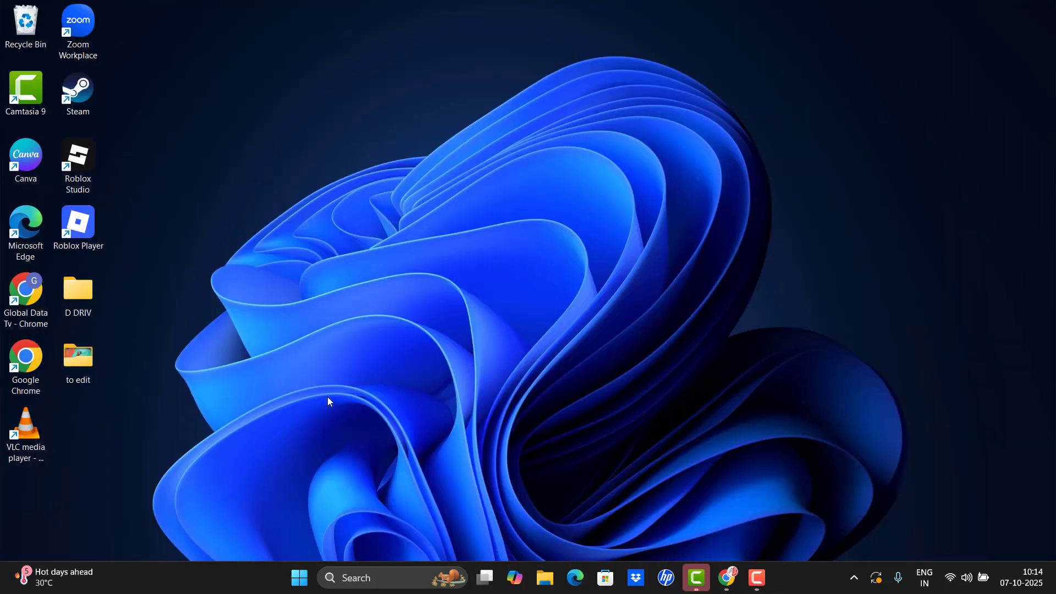
pyautogui.click(298, 577)
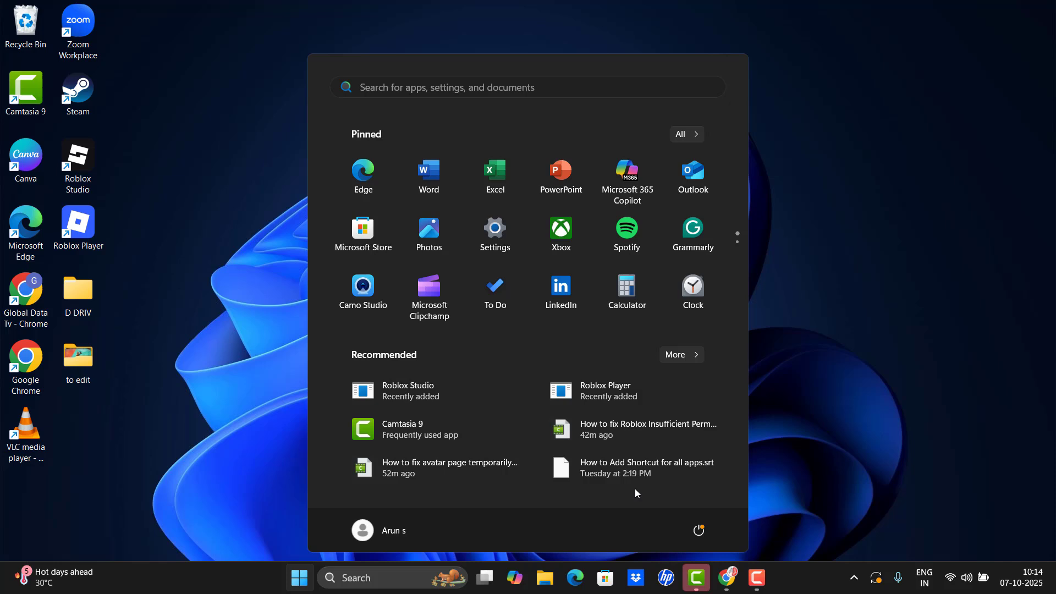
pyautogui.click(700, 531)
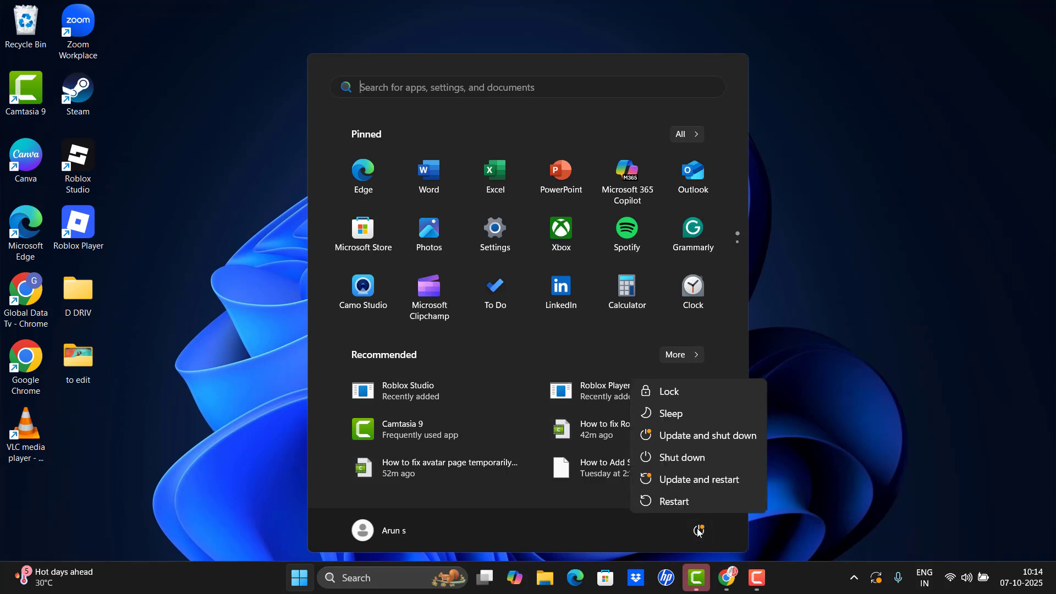